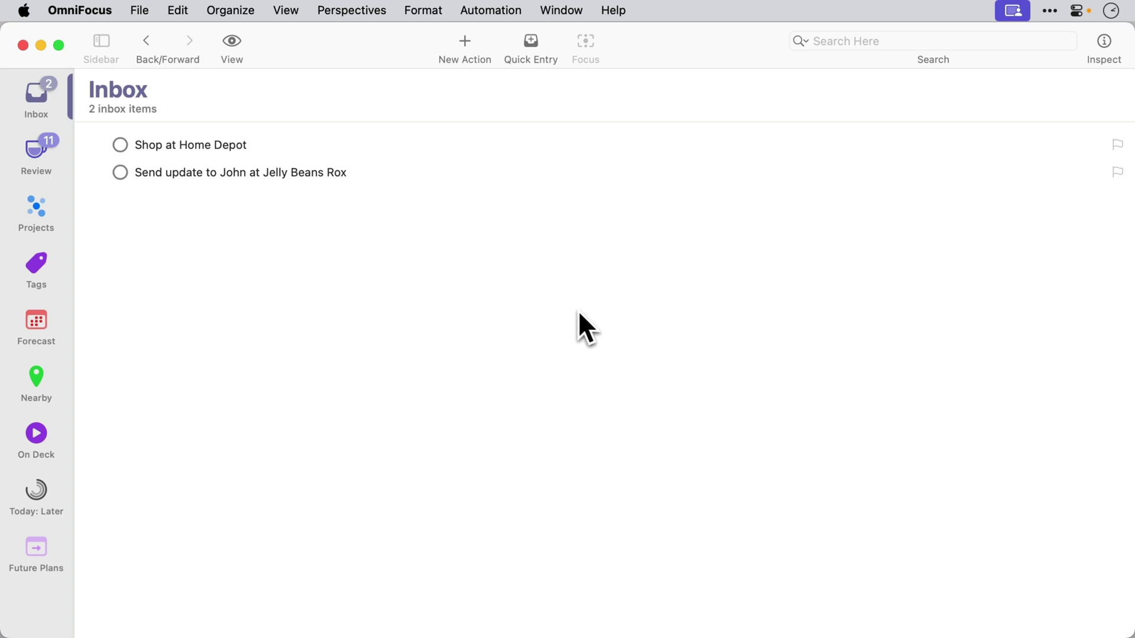
Step: In the Outline layout settings, show Planned Date on rows, placed between Defer Date and Due Date
click(80, 10)
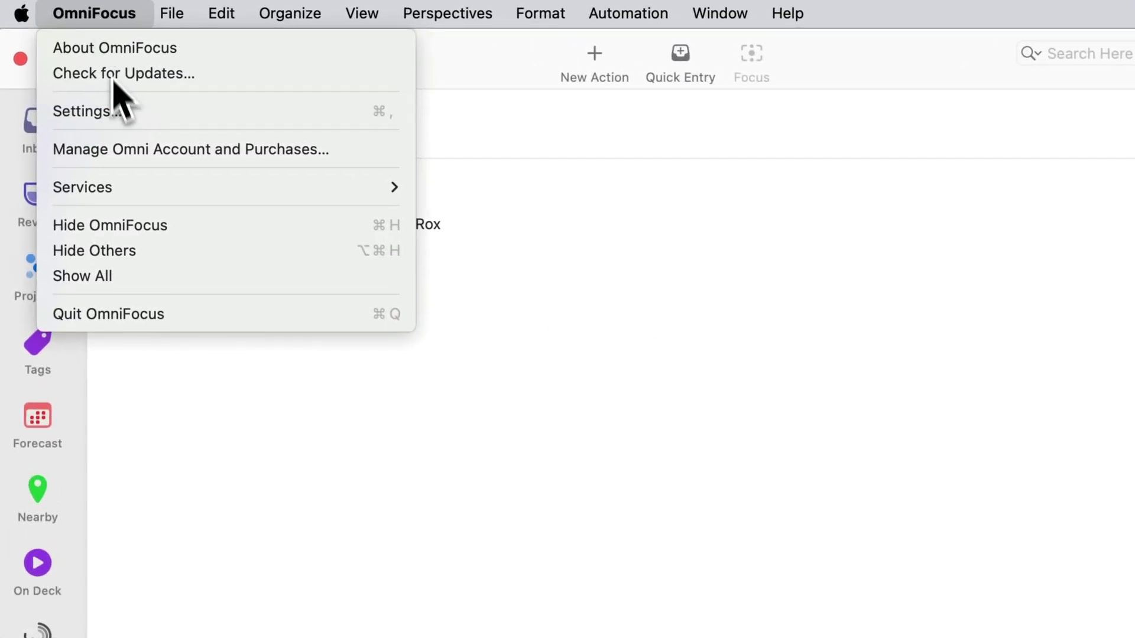
click(118, 112)
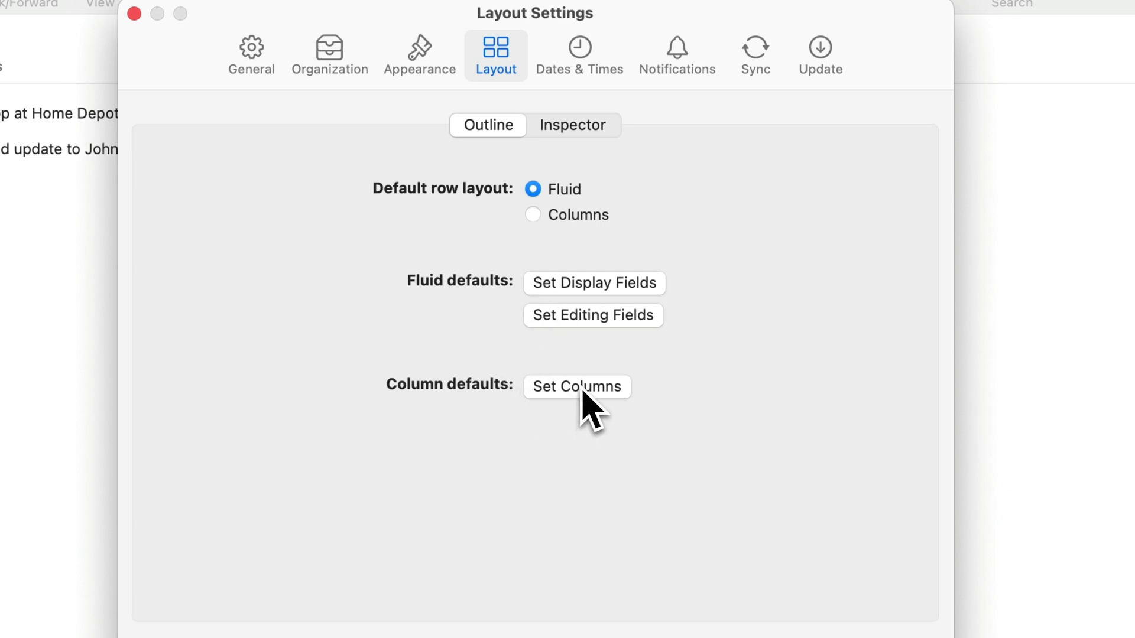
click(585, 295)
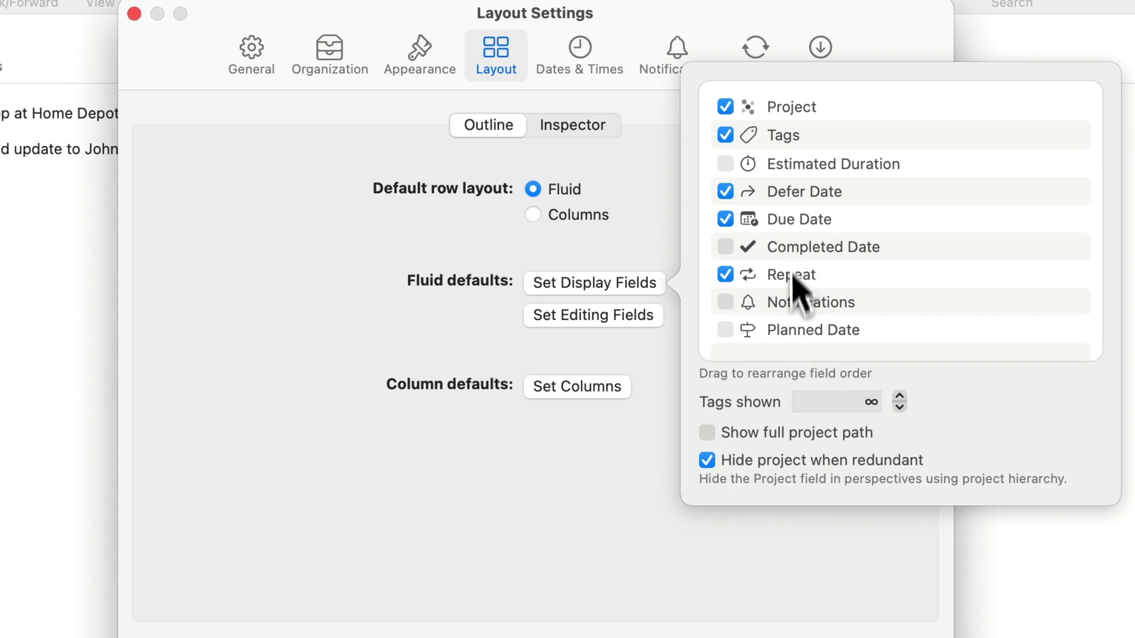
drag(793, 341, 800, 214)
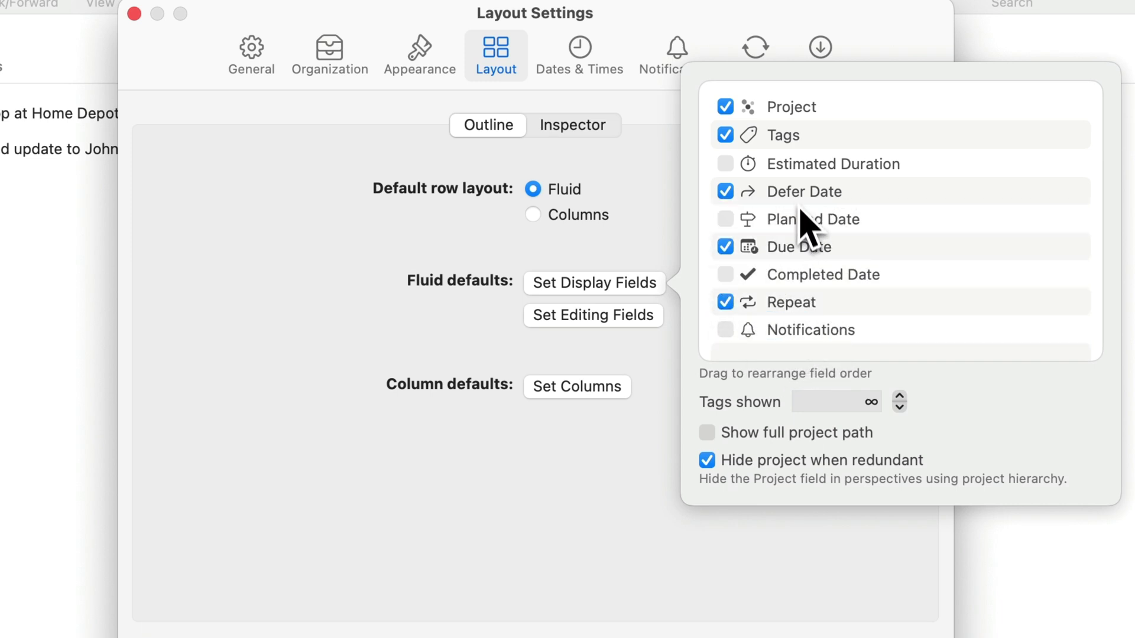
click(725, 219)
Step: Enable Planned Date in the Inspector field list between Defer Date and Due Date, then close Settings
click(599, 165)
click(576, 139)
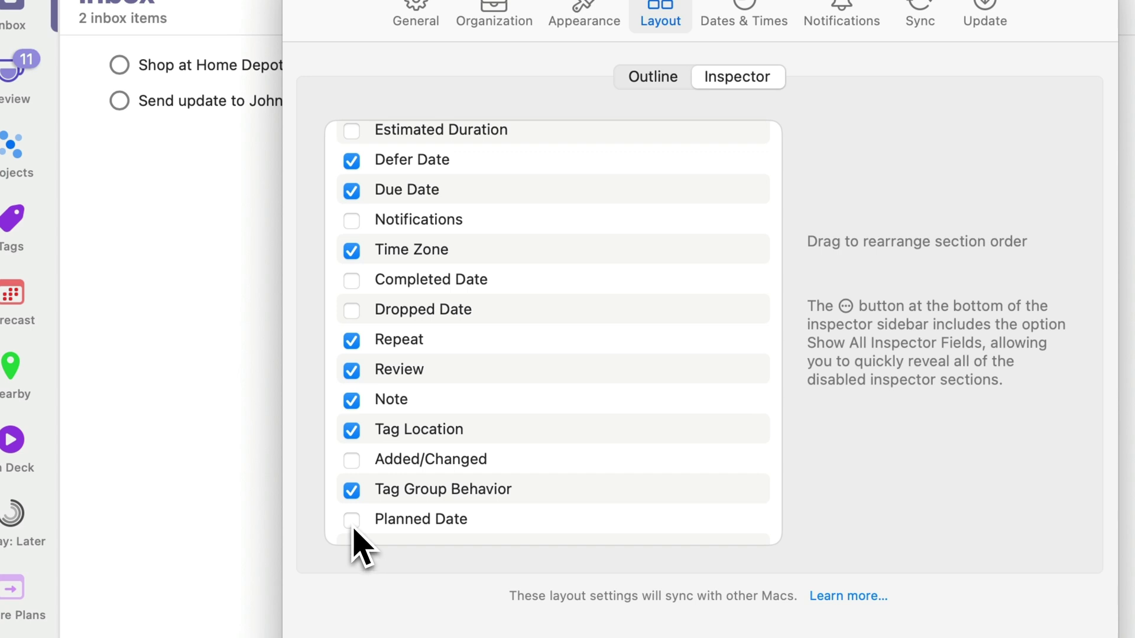
click(353, 528)
drag(401, 524, 453, 175)
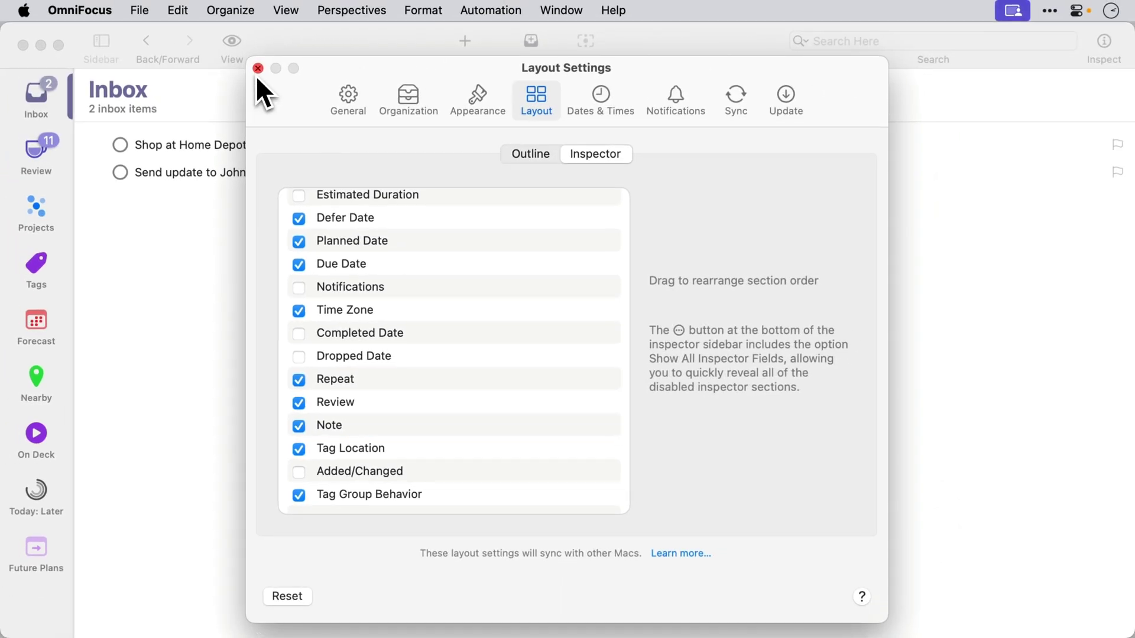
click(258, 68)
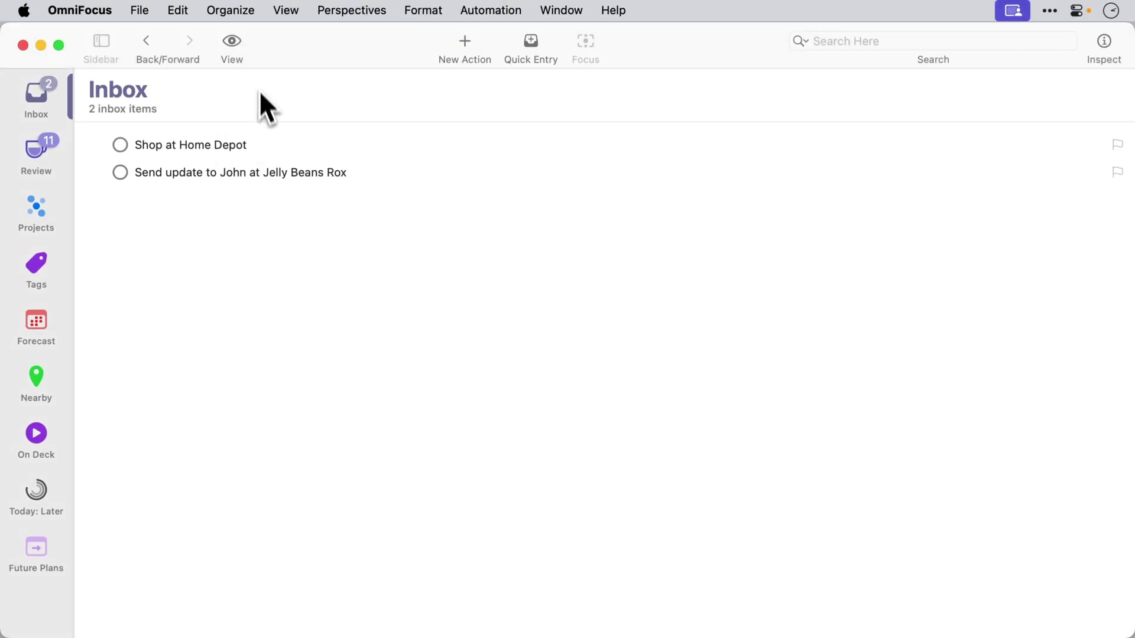
Step: Assign the Shop at Home Depot action to the Household project
click(257, 148)
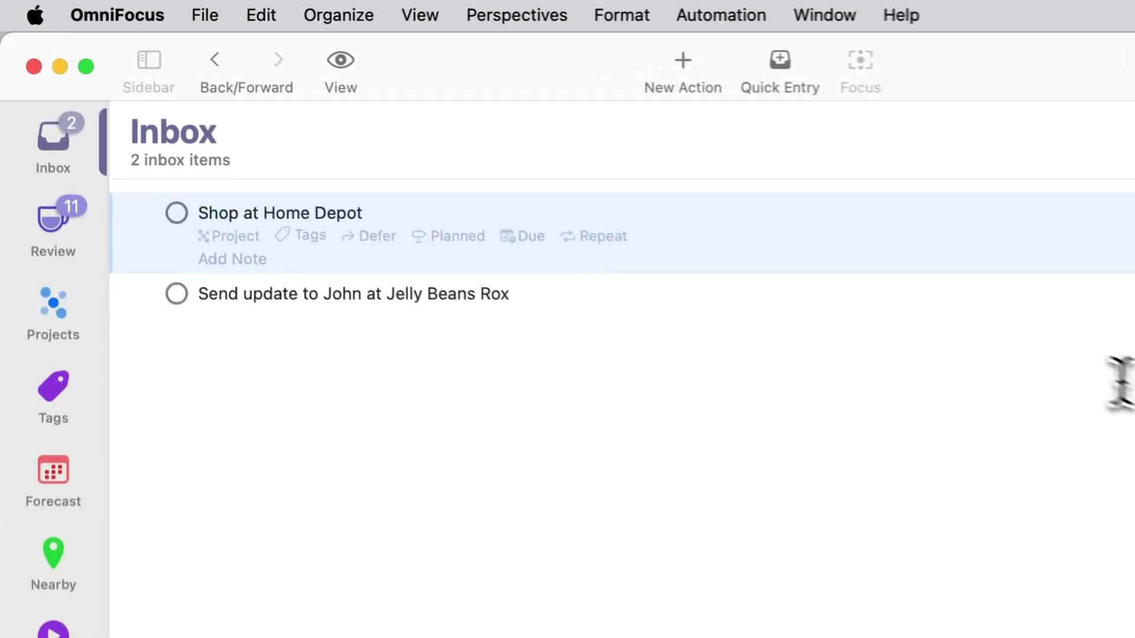
click(231, 237)
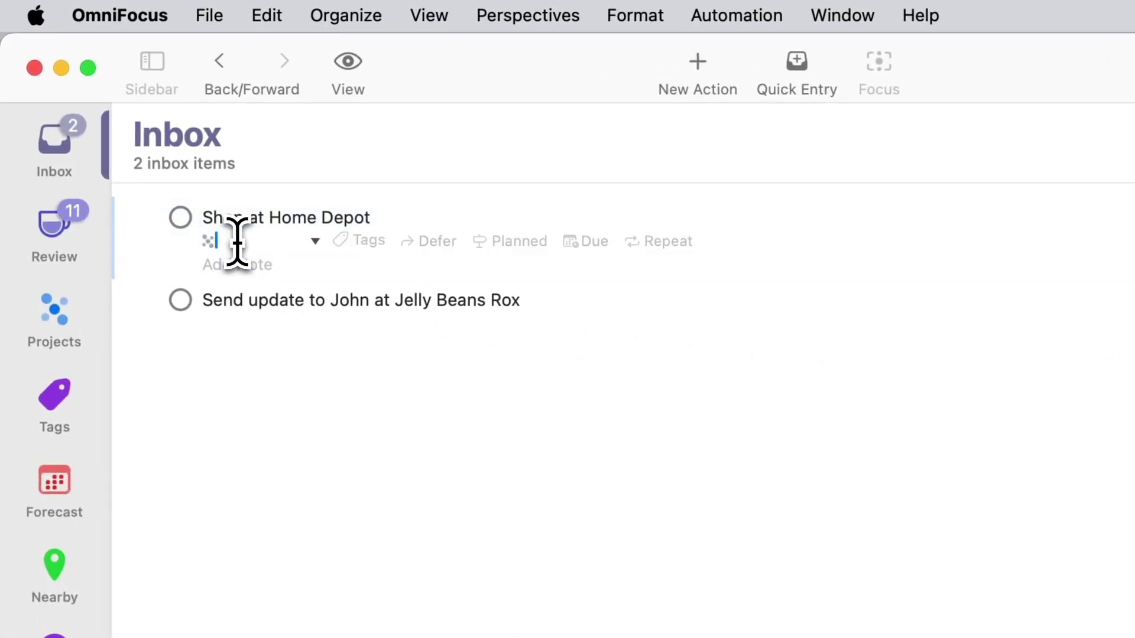
text(house)
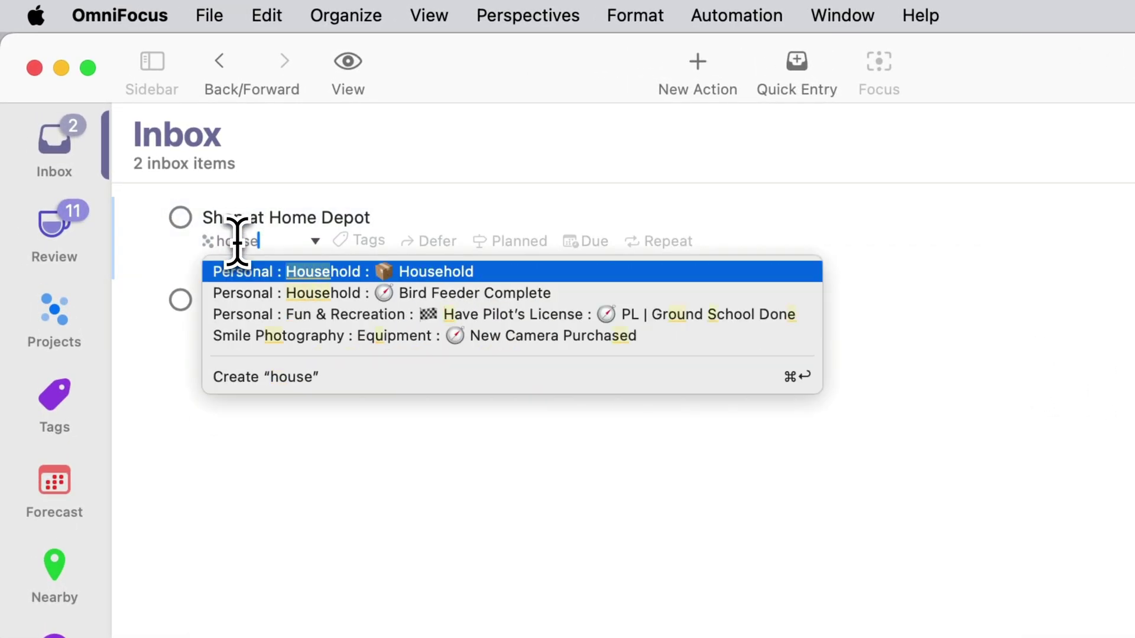
key(Return)
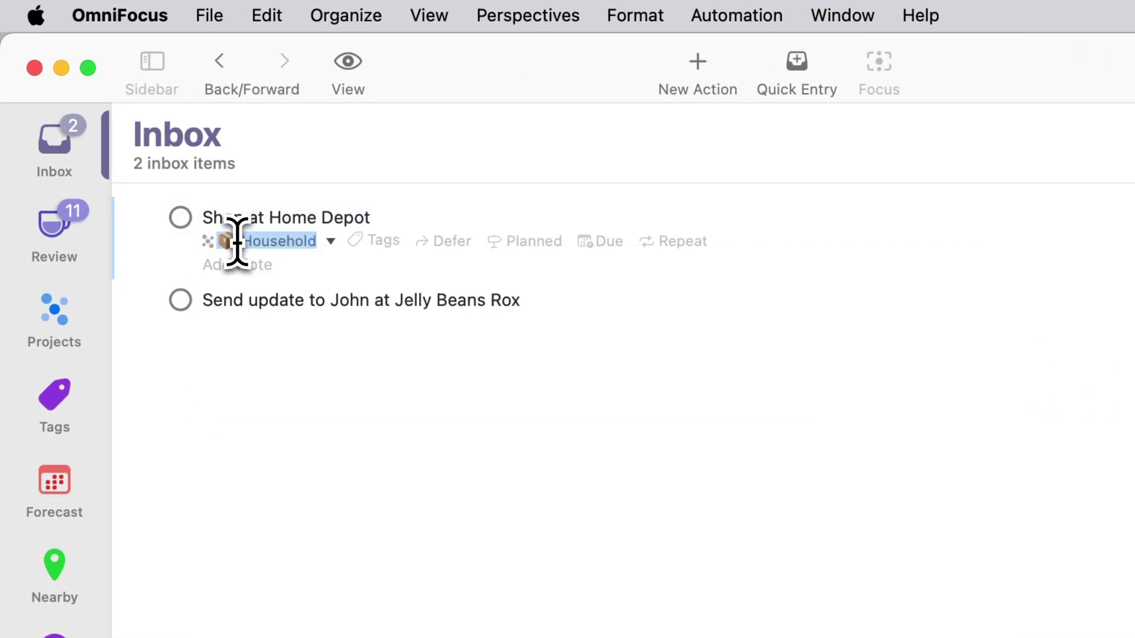
Step: Tag the Shop at Home Depot action with Errand : Home Depot
click(392, 241)
text(err)
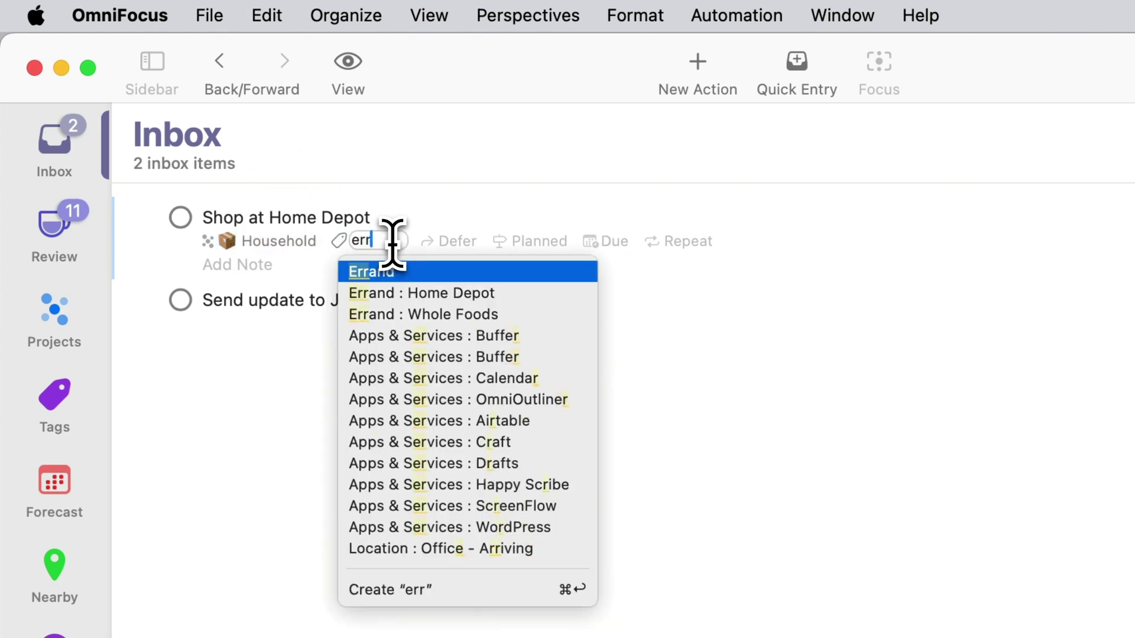
key(Down)
key(Return)
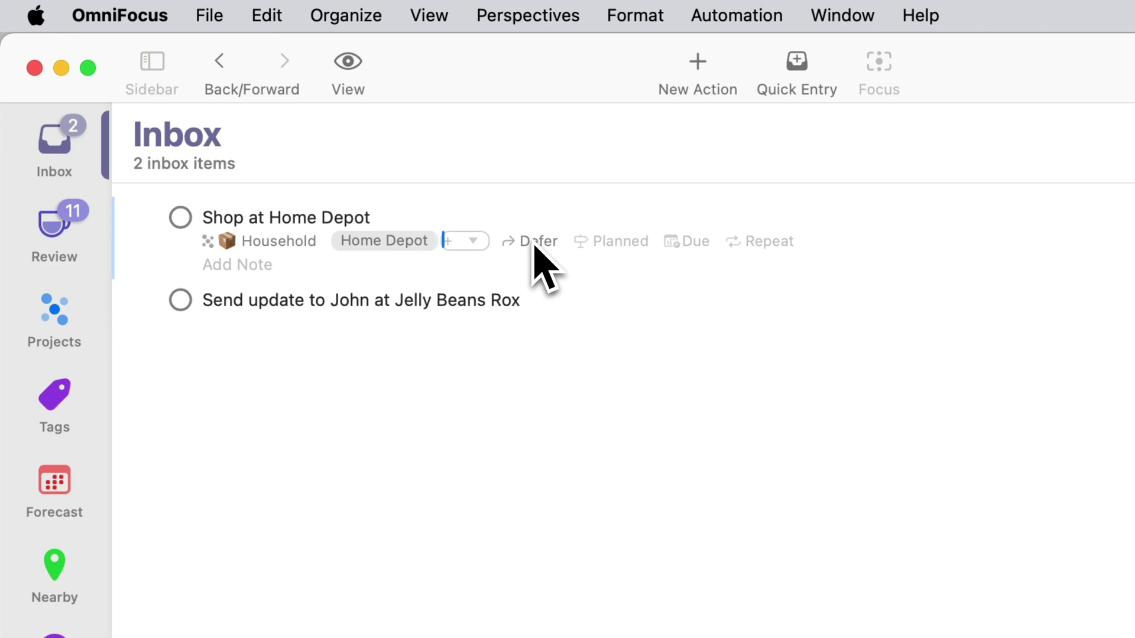
Step: Set the Home Depot action's planned date to Saturday, 2025-08-23
click(610, 246)
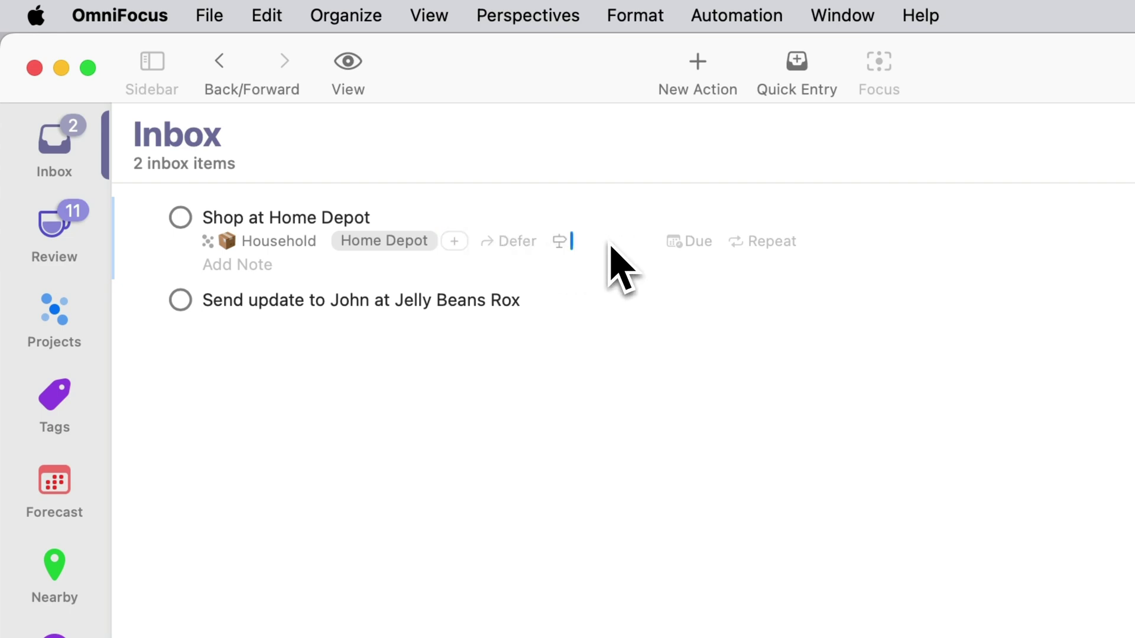
text(sat)
key(Return)
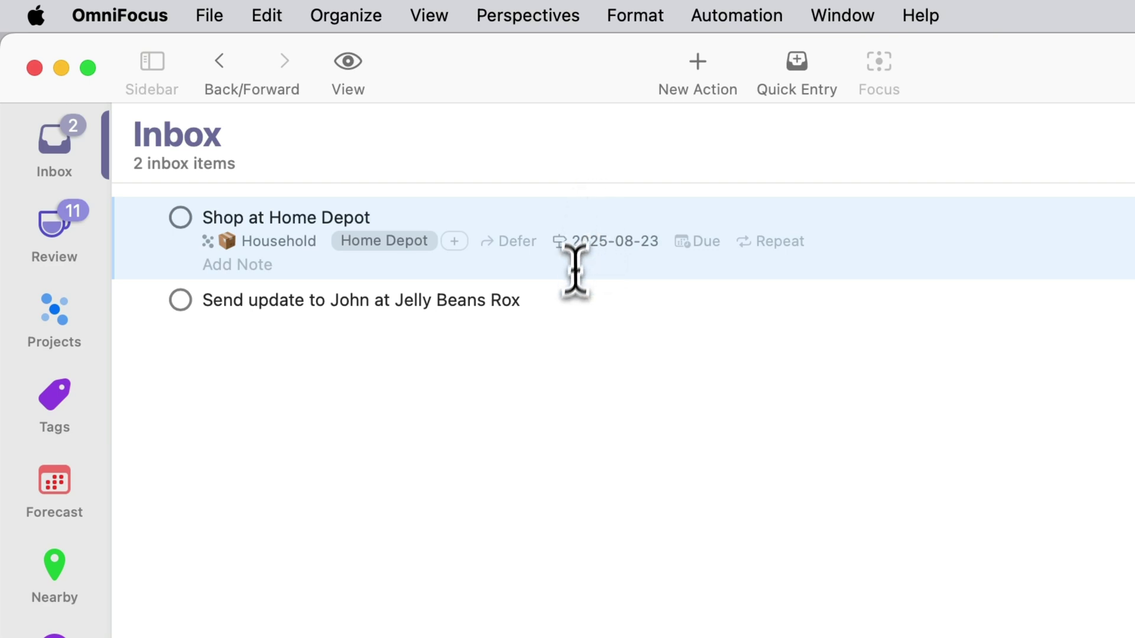
click(574, 300)
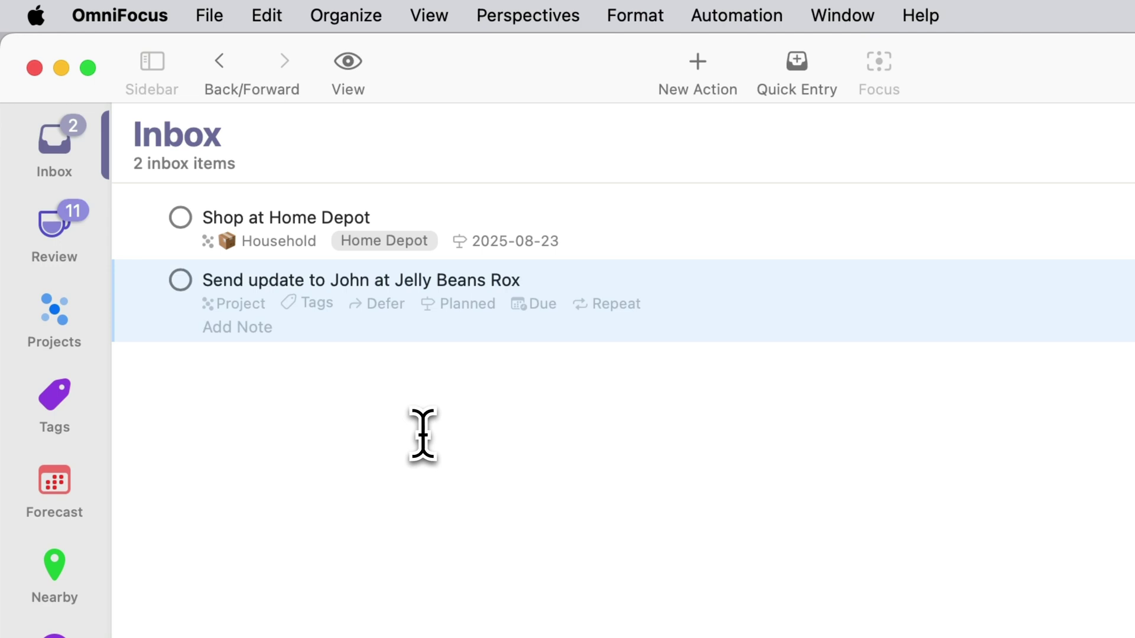
Step: Put the send-update action in the Jelly Beans Rox project with the Email tag
click(223, 305)
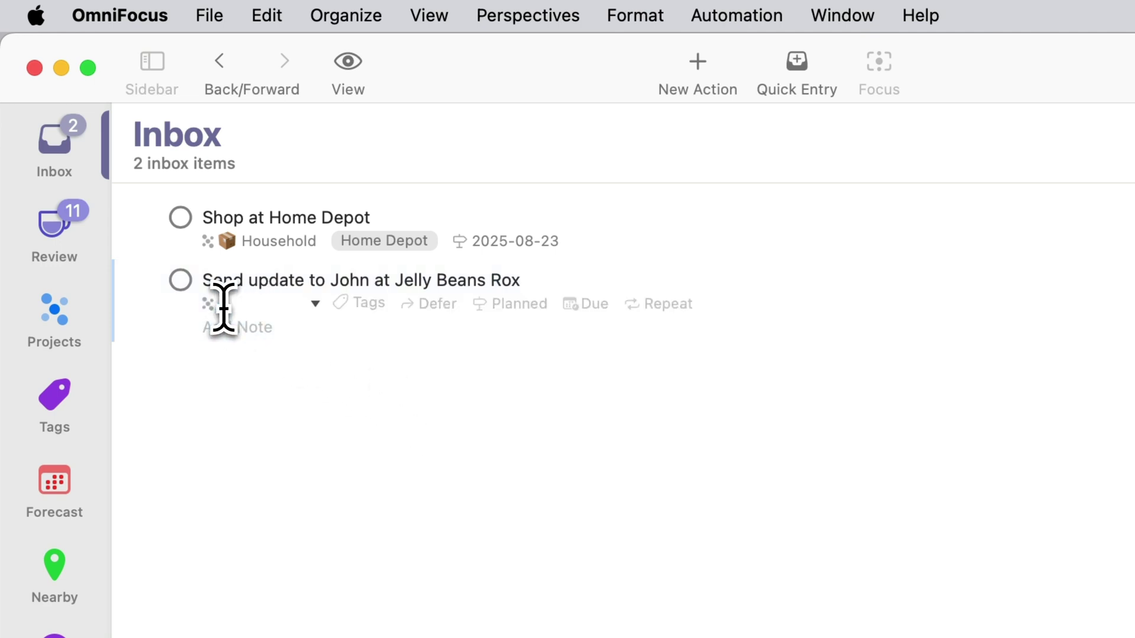
text(jl)
key(Return)
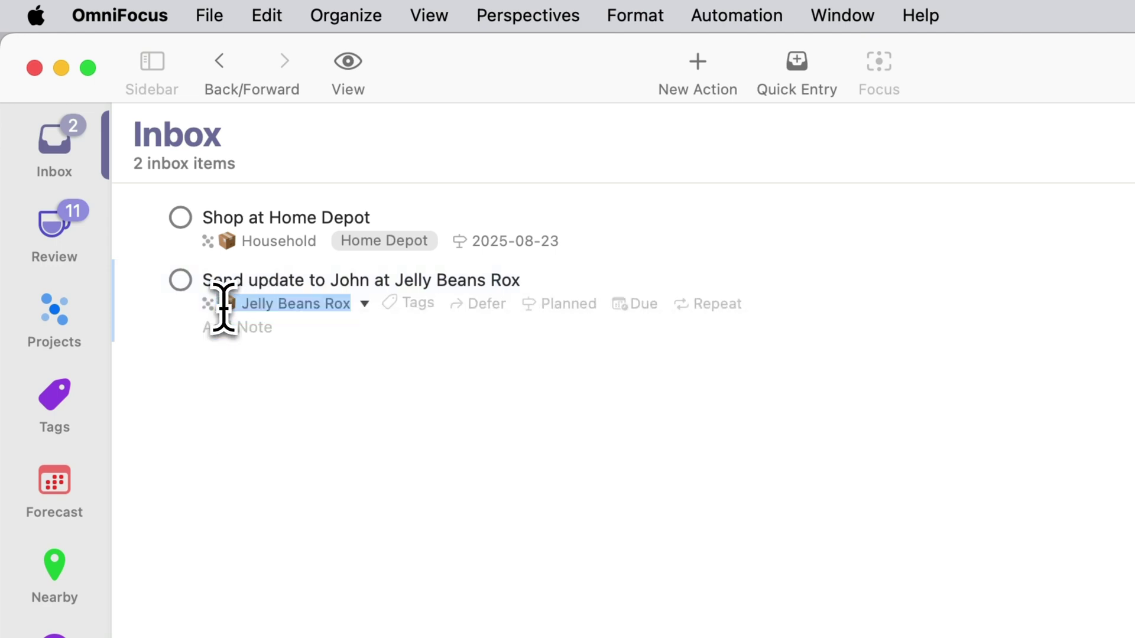
click(406, 304)
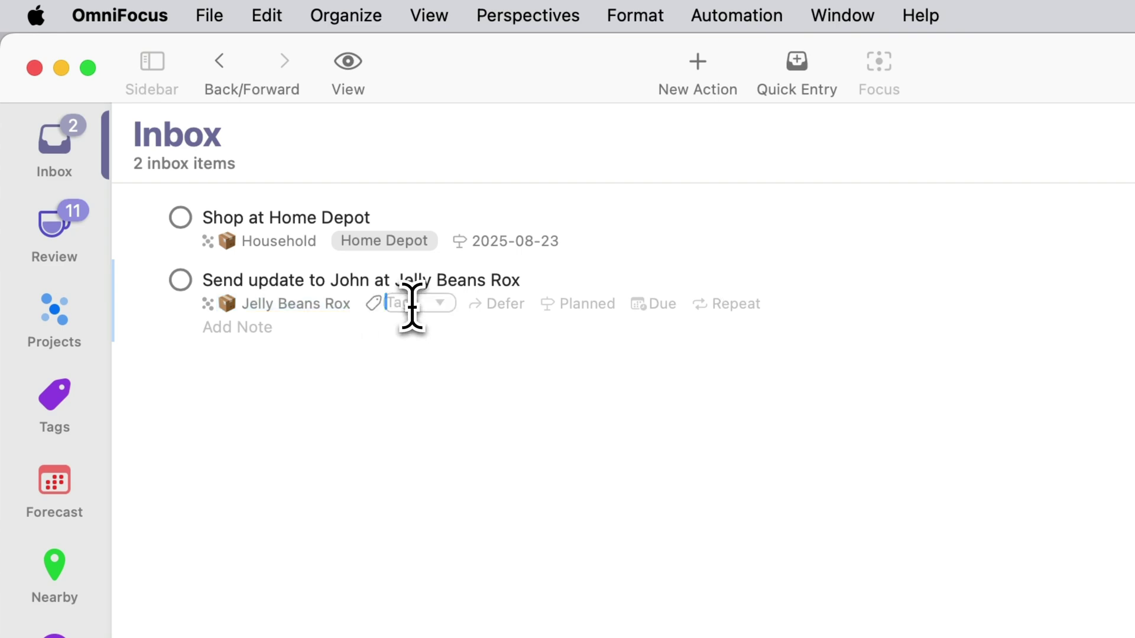
text(email)
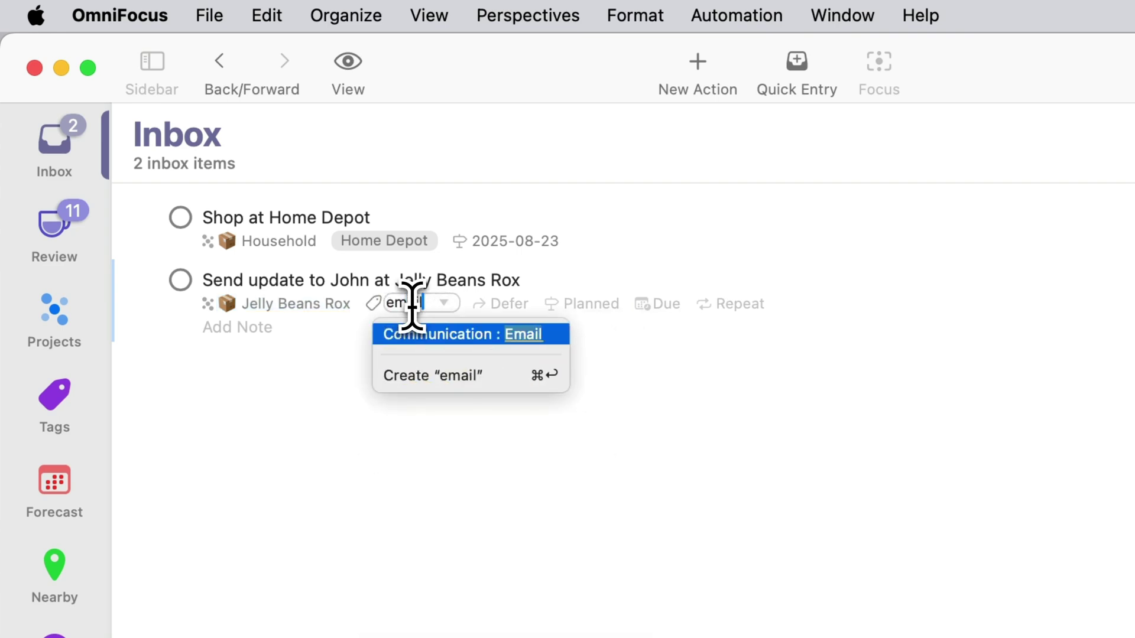
key(Return)
Step: Defer the send-update action to Monday 2025-08-25 and make it due Friday 2025-08-29
click(514, 305)
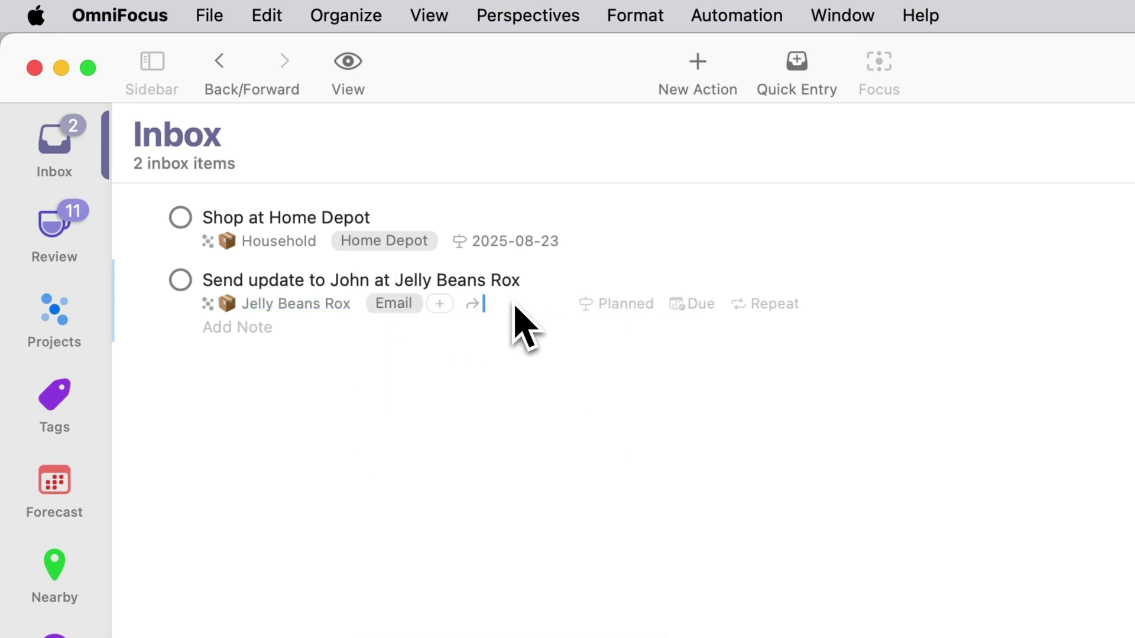
text(mon)
key(Return)
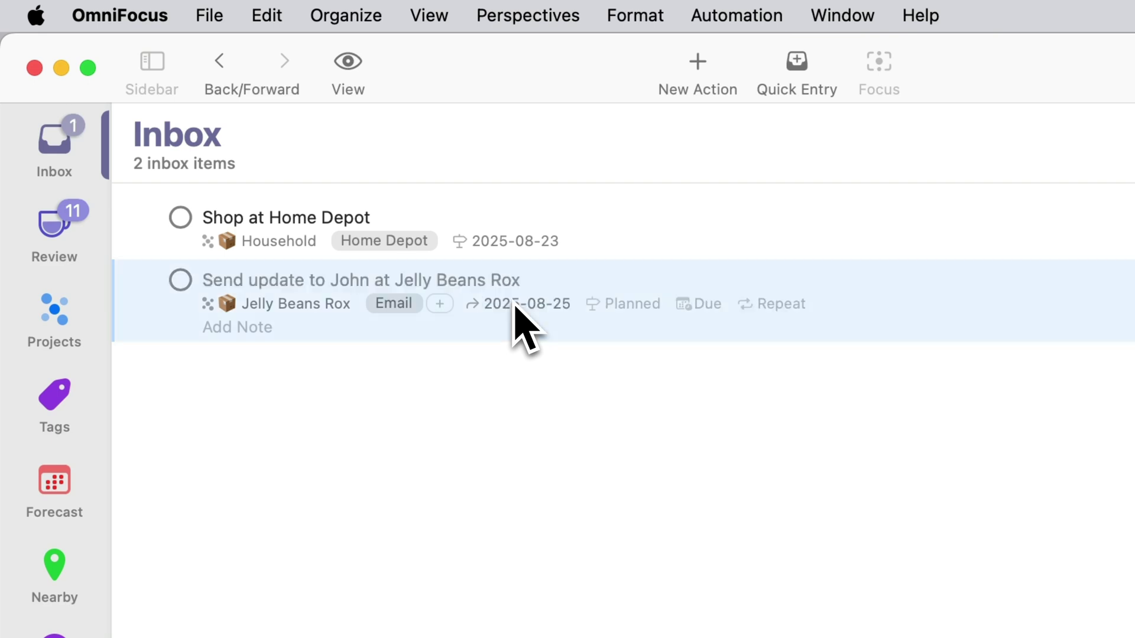
click(720, 305)
click(719, 306)
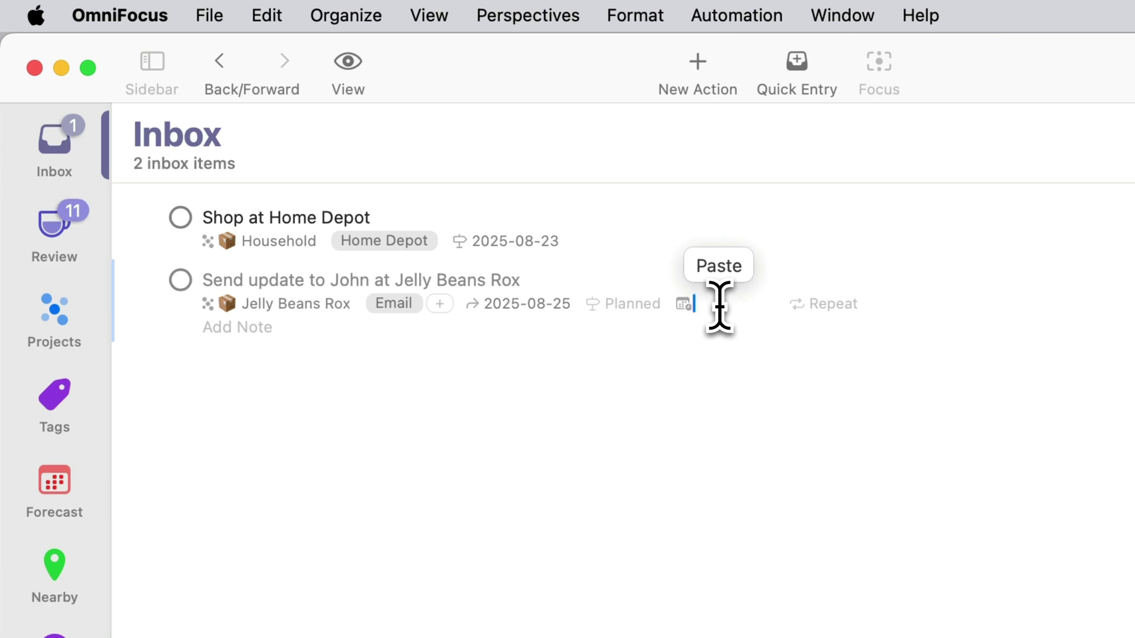
text(f)
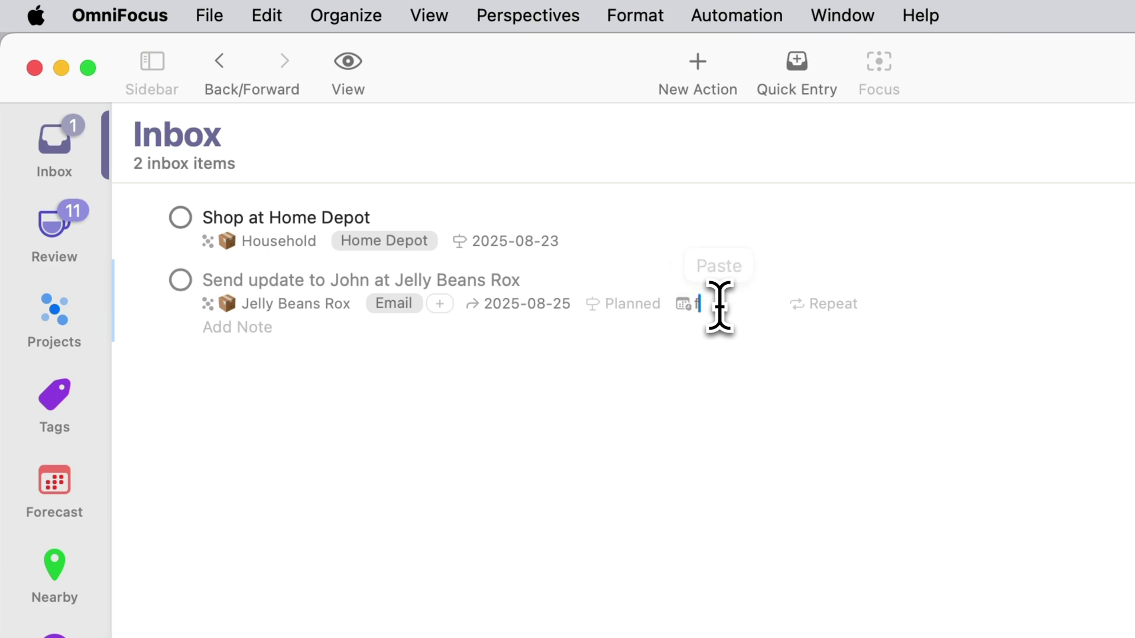
text(ri 5)
key(Return)
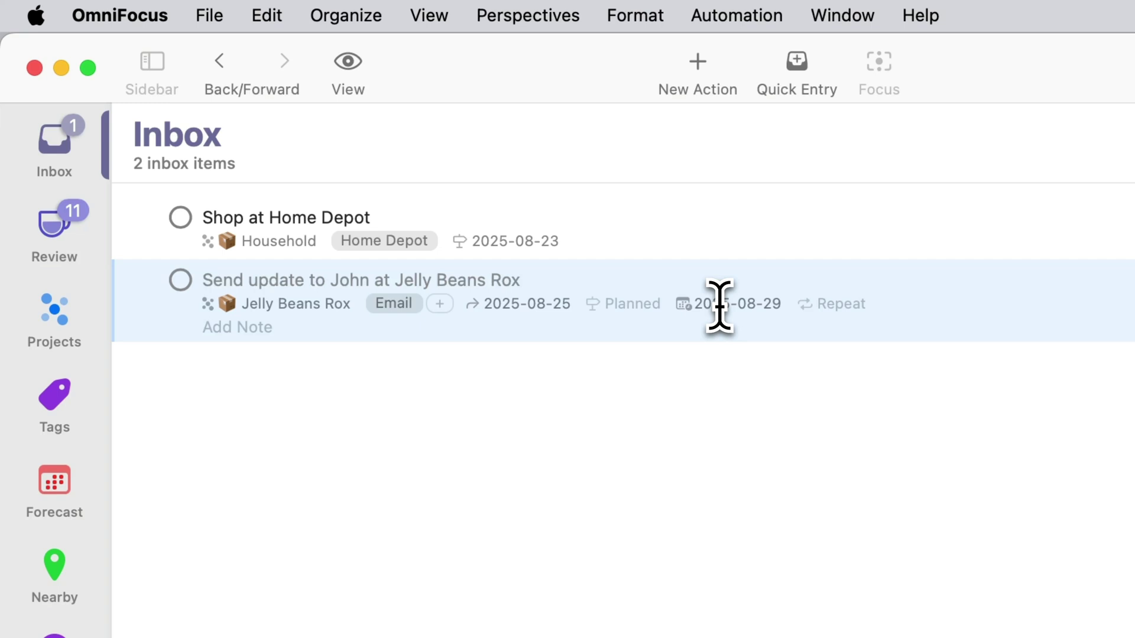
click(615, 305)
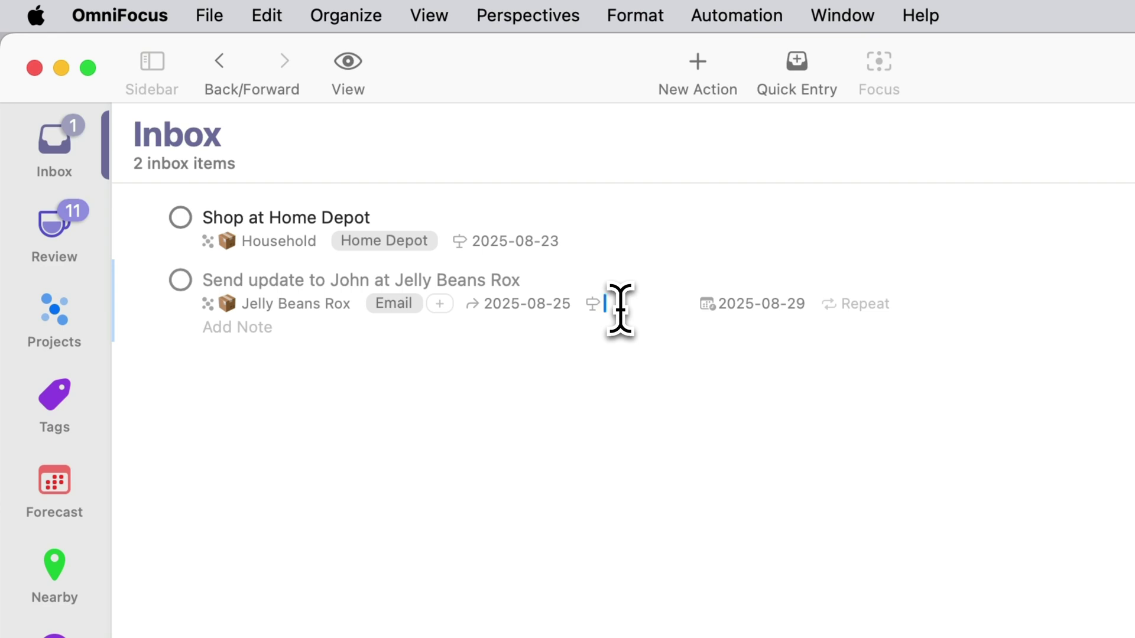
text(8/27)
key(Return)
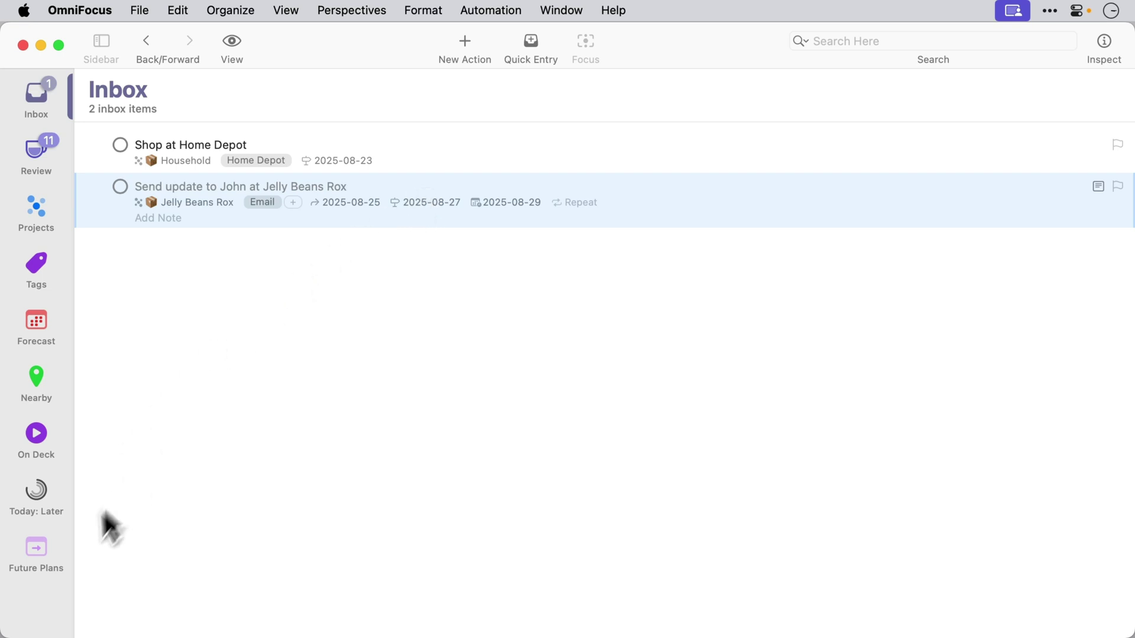
Step: Switch to the Future Plans perspective and review its View settings, listing actions grouped by planned date
click(38, 556)
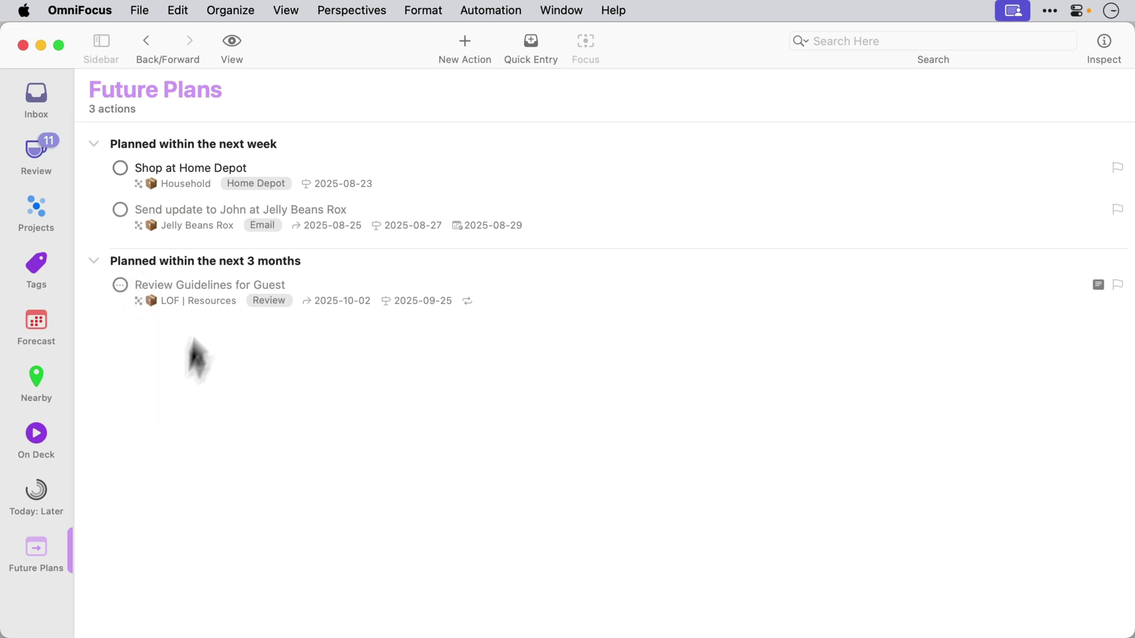
click(231, 42)
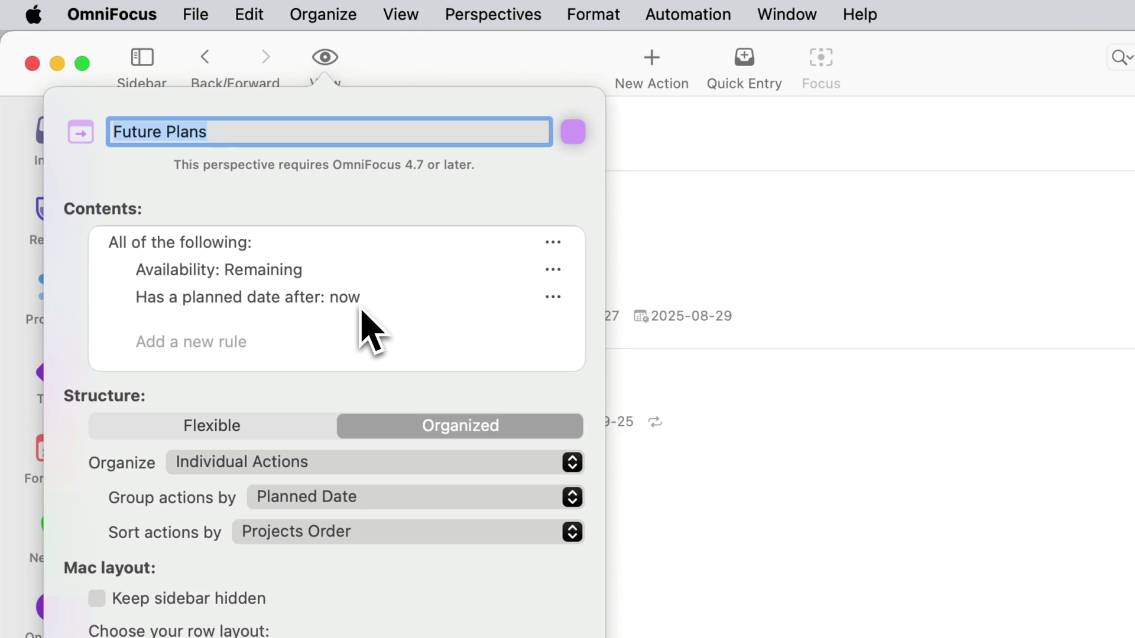
click(675, 519)
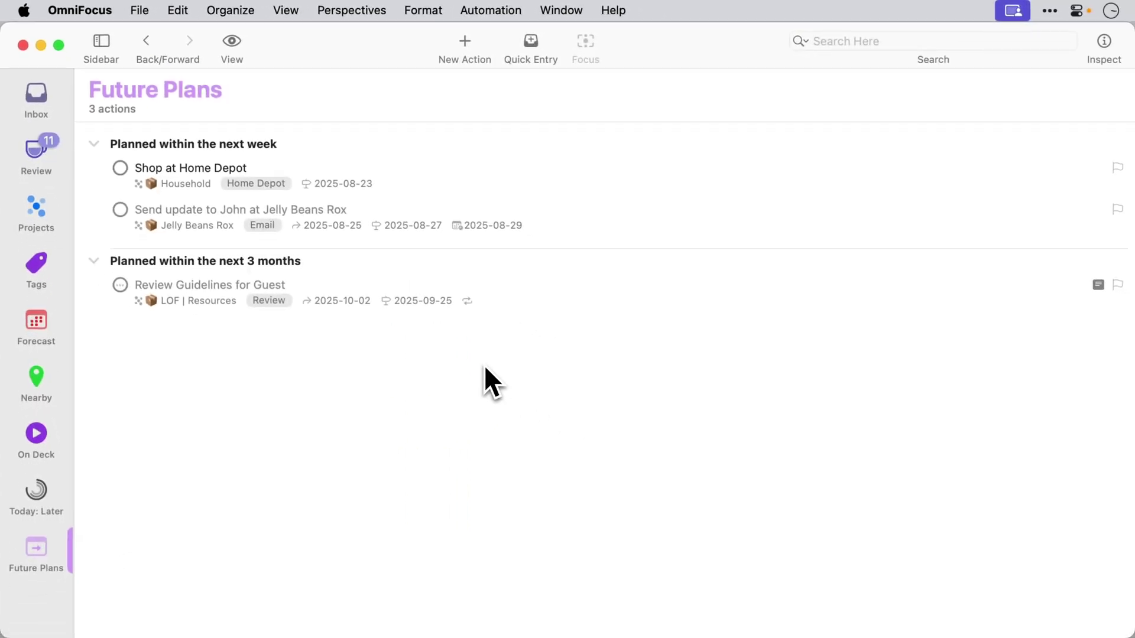